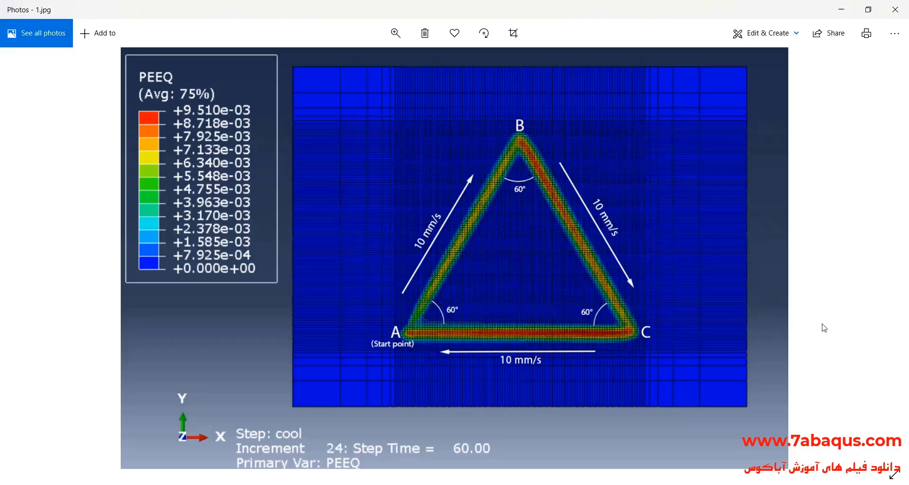
key("Right")
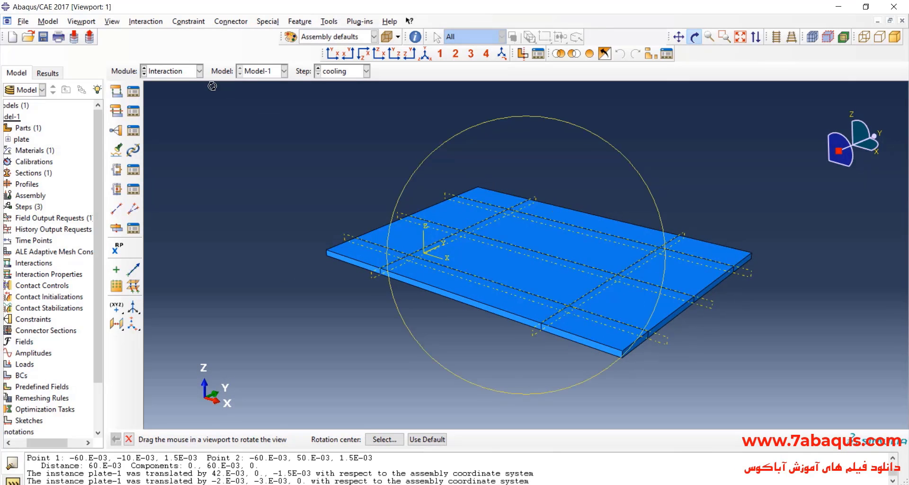
- Create a surface film condition interaction named convection-heat-transfer in the laser beam step
left_click(117, 91)
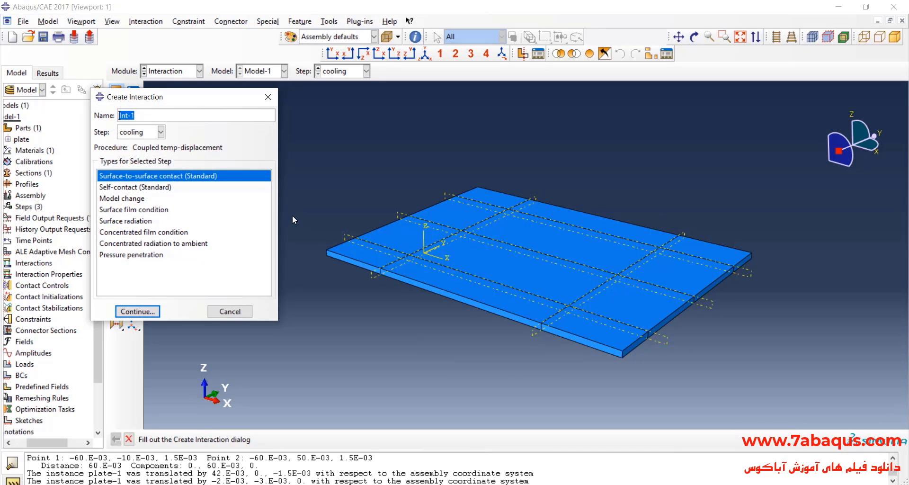
type("convection-heat-transfer")
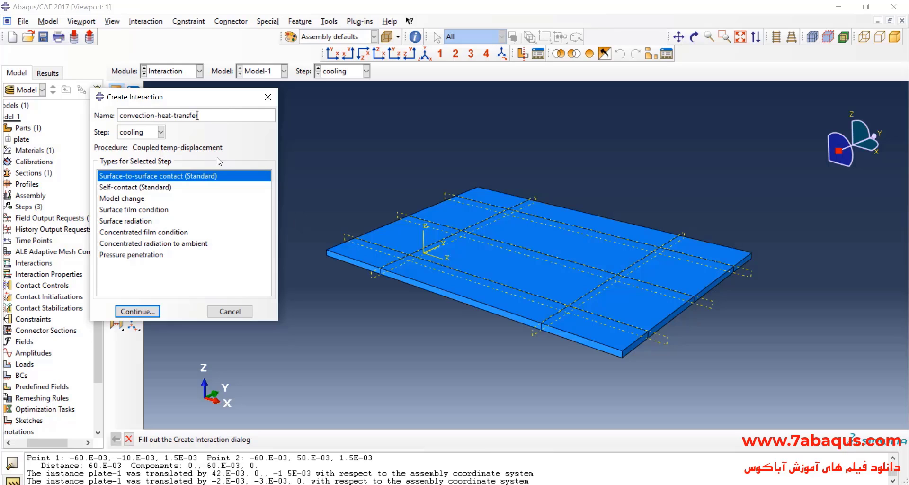
left_click(136, 134)
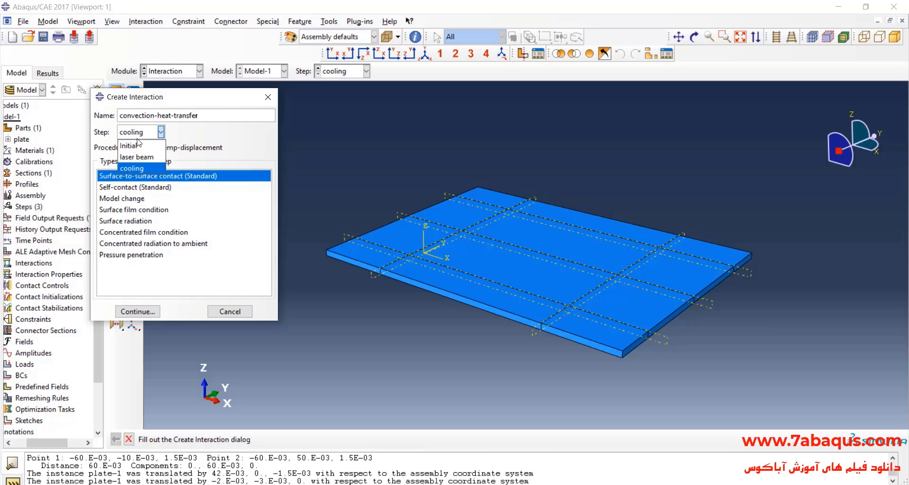
left_click(148, 161)
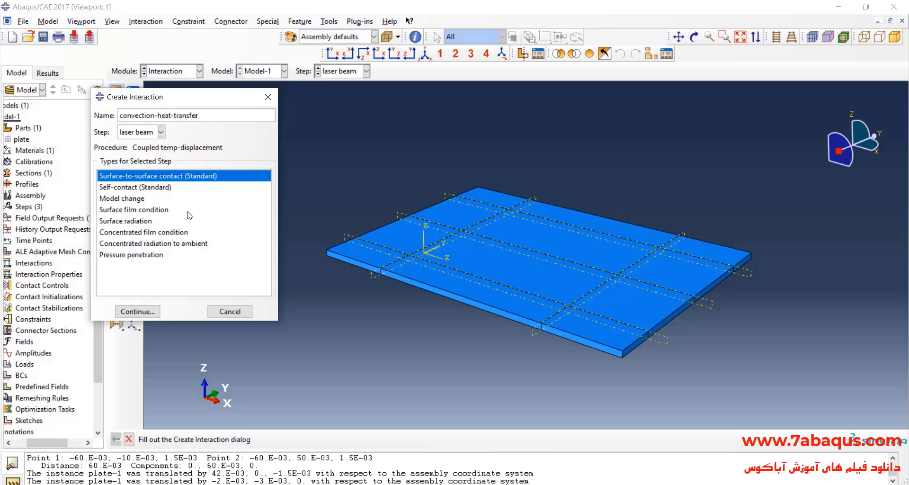
left_click(128, 212)
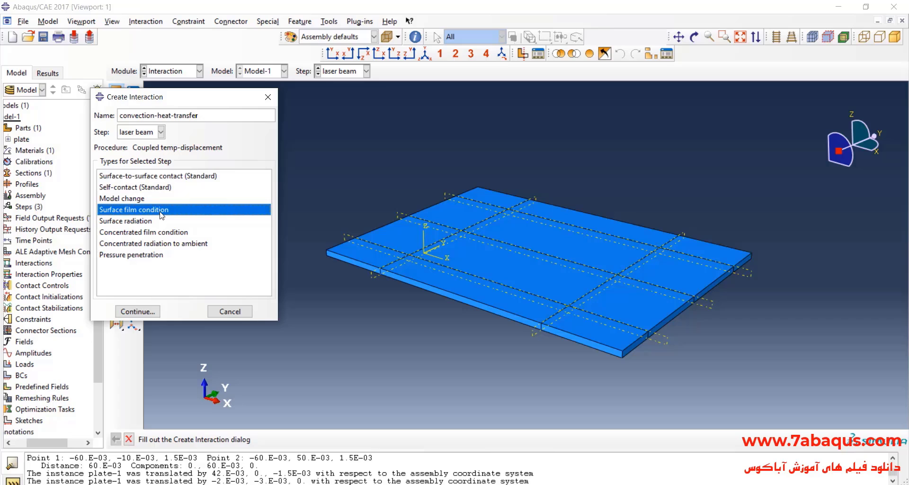
left_click(152, 308)
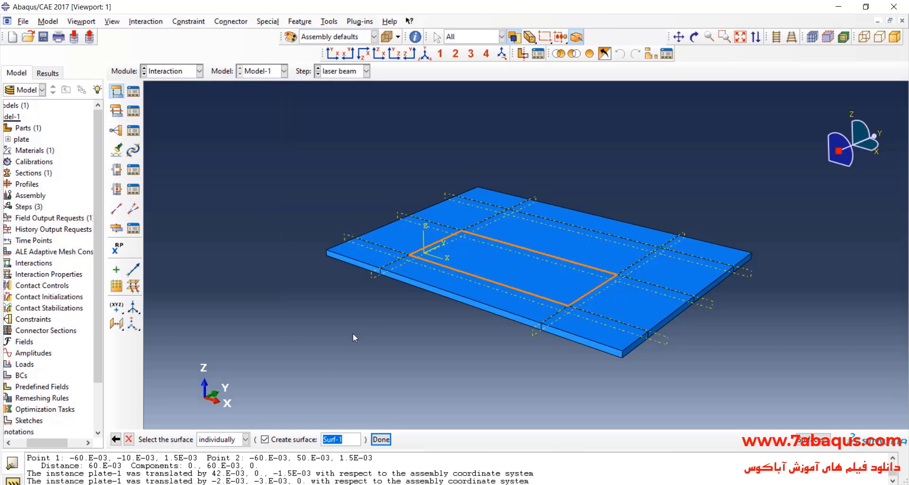
- Assign the plate's whole upper and lower faces as the interaction surface Surf-1, using selection by angle
left_click(245, 439)
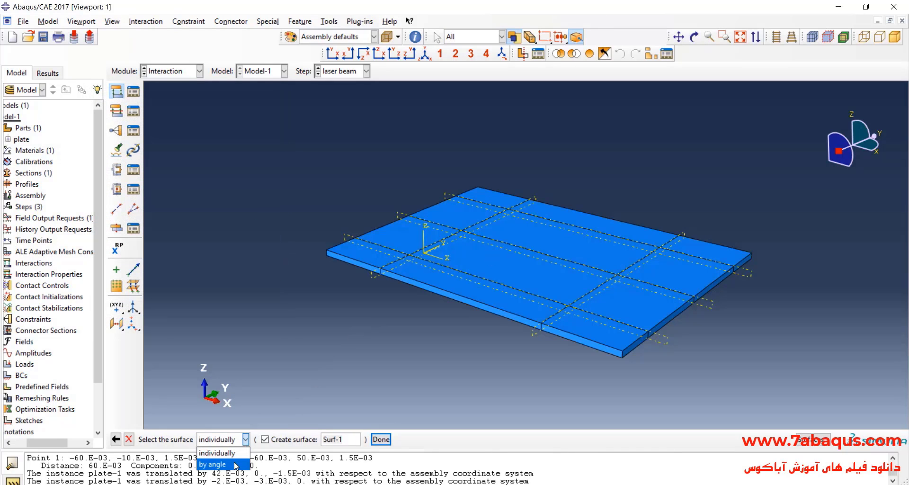
left_click(215, 464)
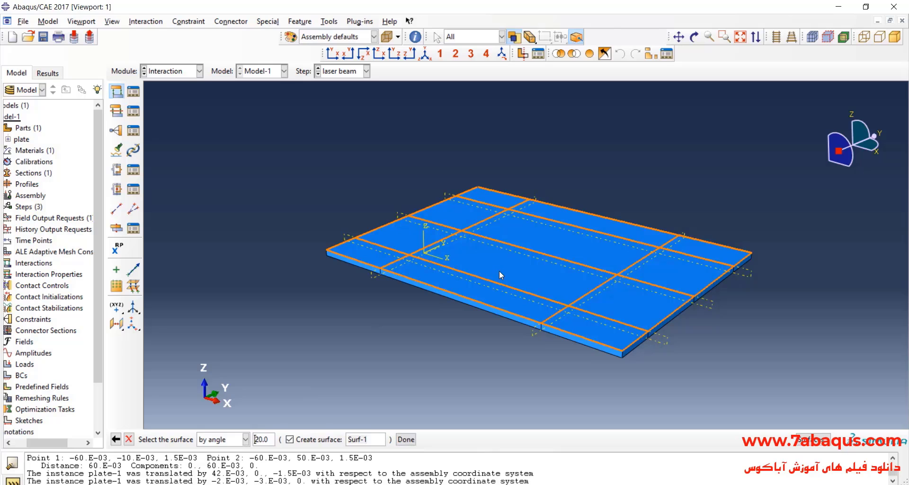
left_click(499, 271)
left_click(694, 37)
left_click_drag(583, 156, 555, 176)
left_click(695, 36)
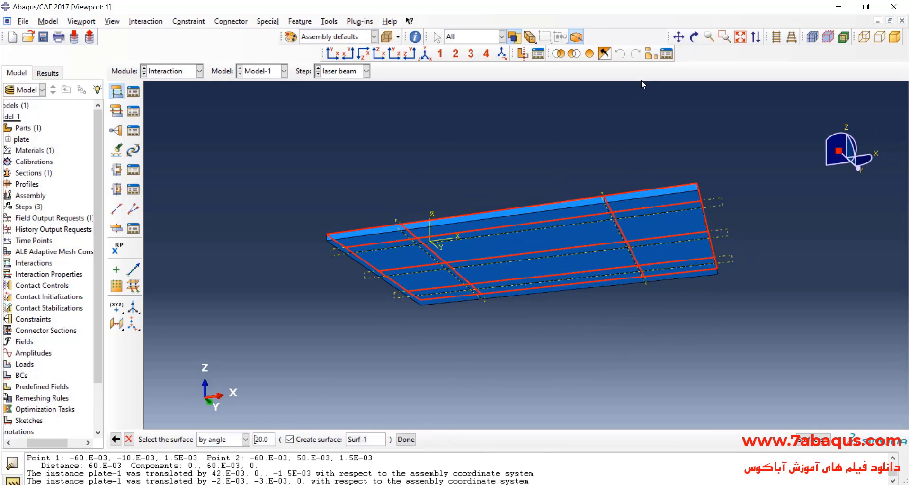
left_click(497, 261)
left_click(695, 36)
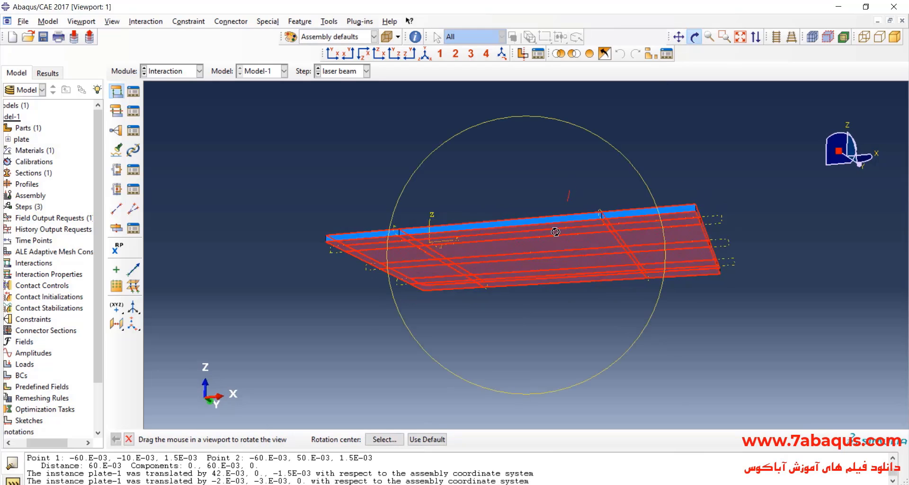
left_click_drag(556, 231, 496, 215)
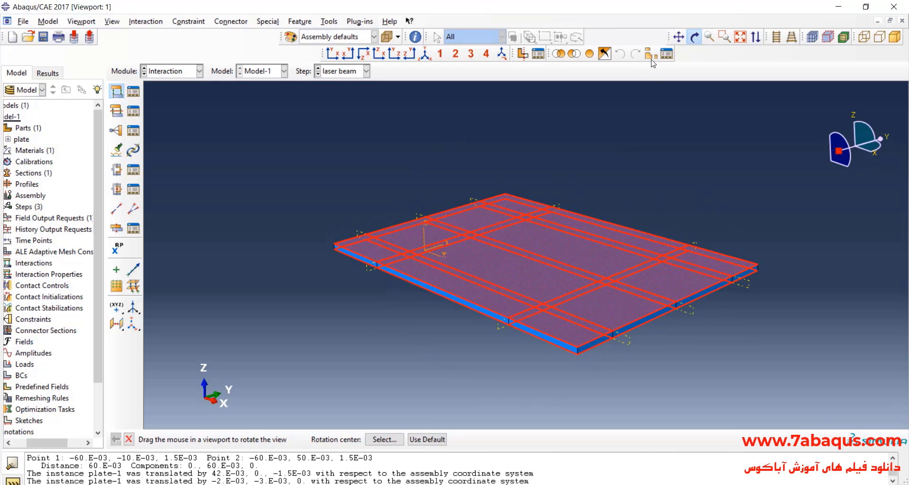
left_click(694, 36)
left_click(404, 439)
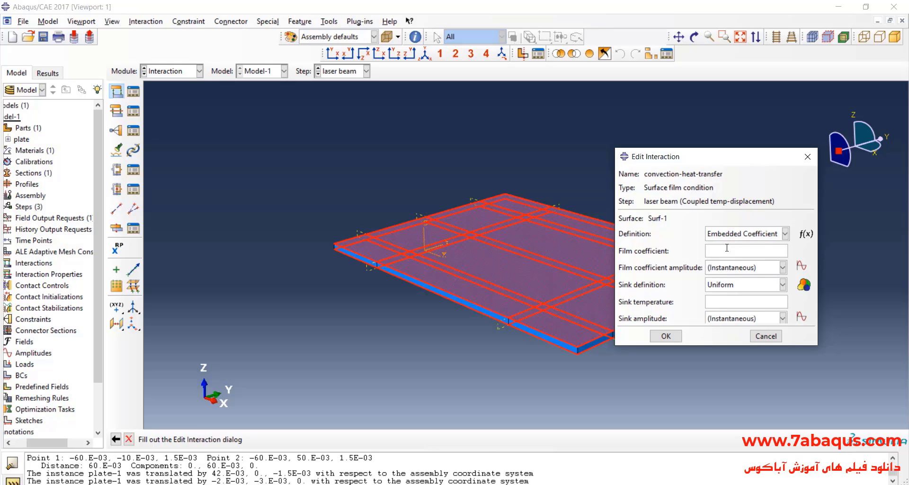
- Set the film coefficient to 15 and the sink temperature to 25 for the convection interaction
type("15")
left_click(739, 299)
type("25")
left_click(669, 342)
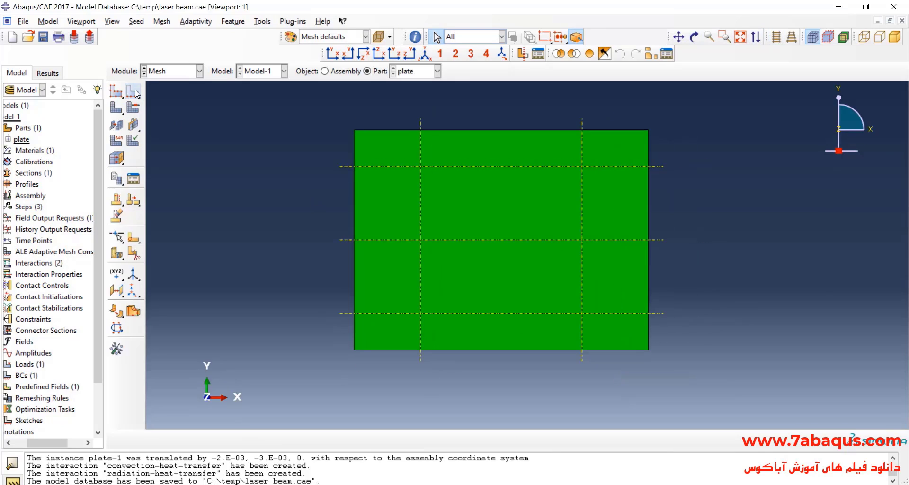
- Seed the X-direction edges between the two vertical partition lines by number with 100 elements, picking edges individually
left_click(133, 91)
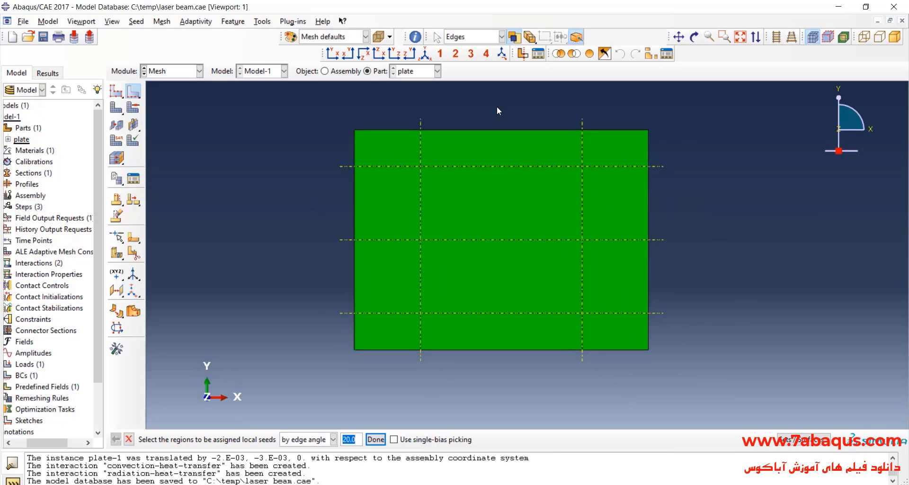
left_click(333, 439)
left_click(303, 453)
left_click_drag(507, 124, 494, 386)
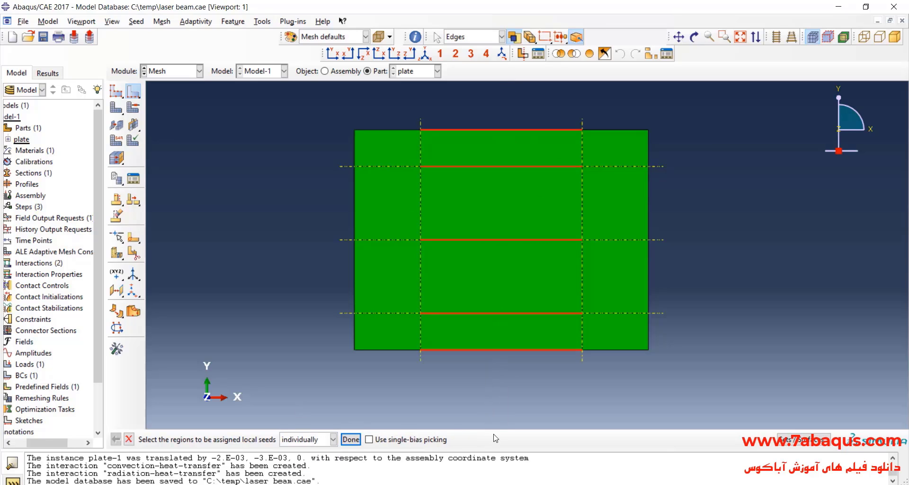
left_click(350, 439)
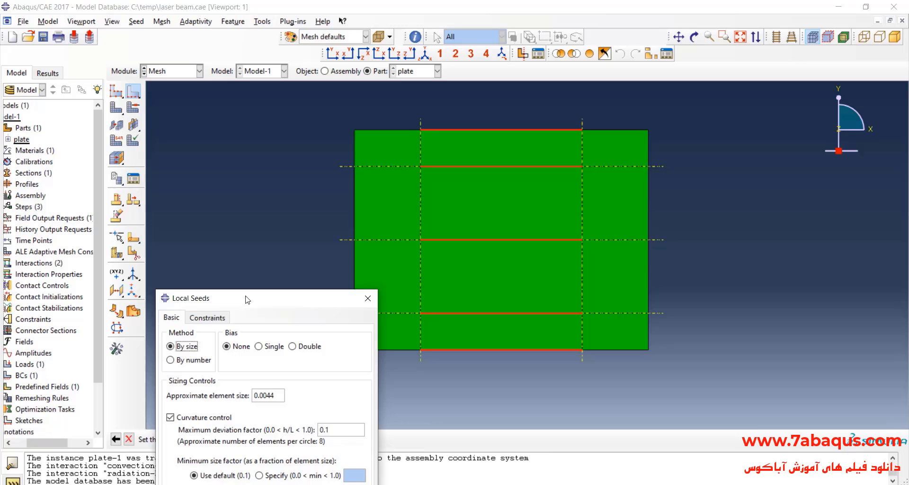
left_click_drag(246, 297, 251, 214)
left_click(197, 276)
double_click(260, 312)
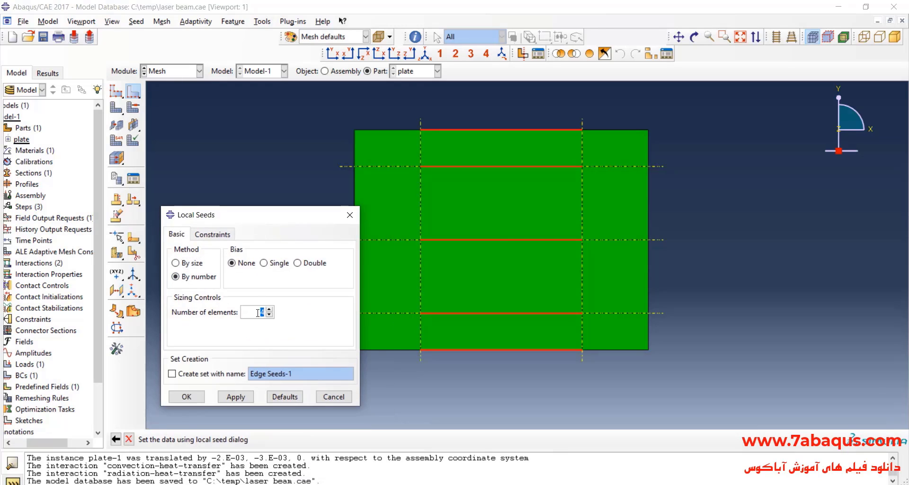
type("100")
left_click(198, 397)
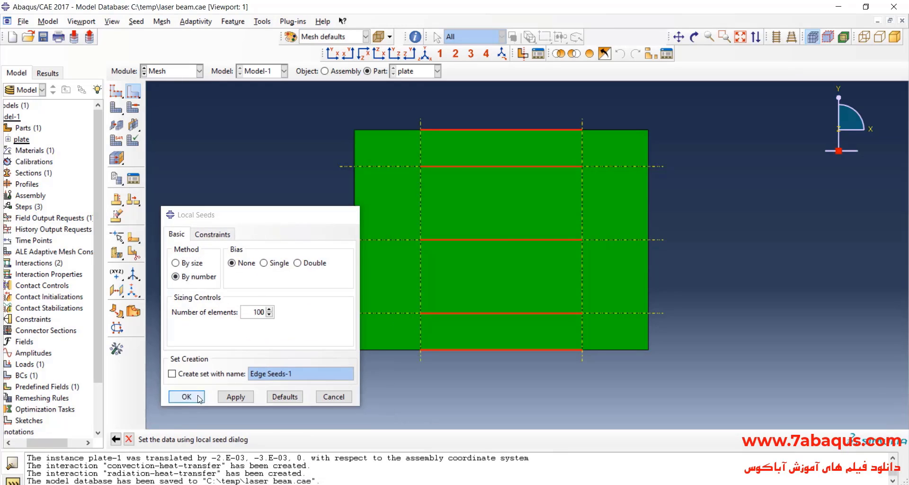
- Seed the Y-direction edges between the outer horizontal partition lines by number with 50 elements
left_click_drag(331, 210, 681, 210)
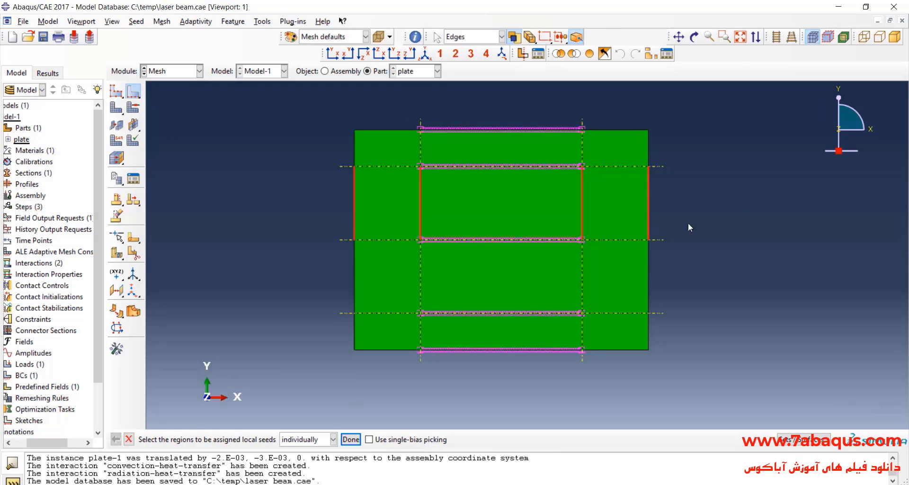
left_click_drag(331, 263, 686, 268, "shift")
left_click(351, 440)
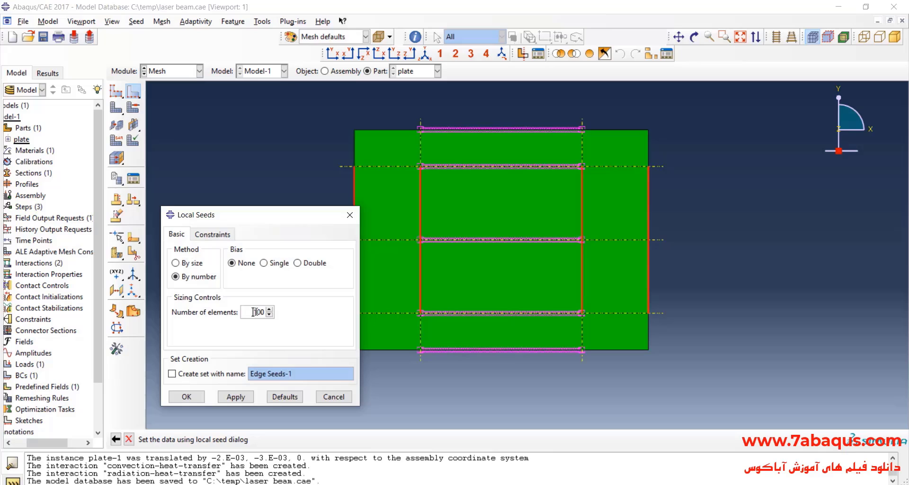
double_click(254, 311)
type("10")
left_click(187, 396)
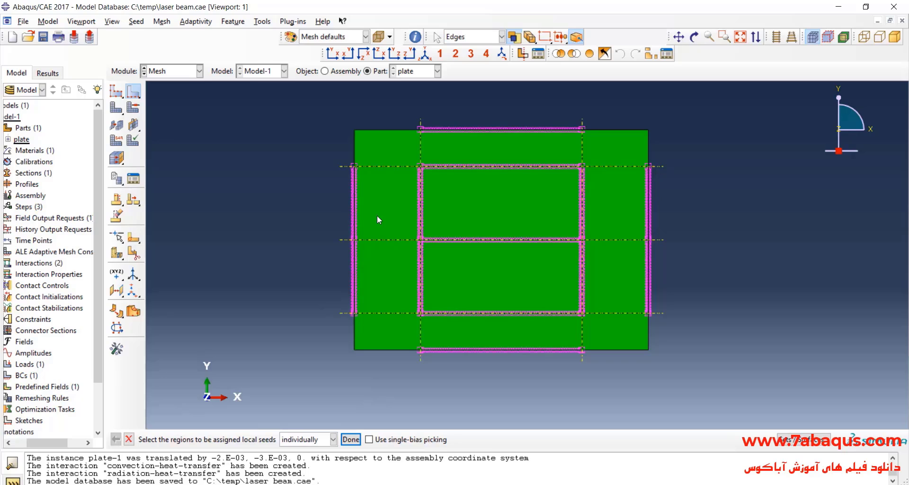
- Seed the X-direction edges of the plate's left column with single bias, 5 elements and a bias ratio of 10
left_click_drag(391, 122, 390, 366)
left_click(351, 440)
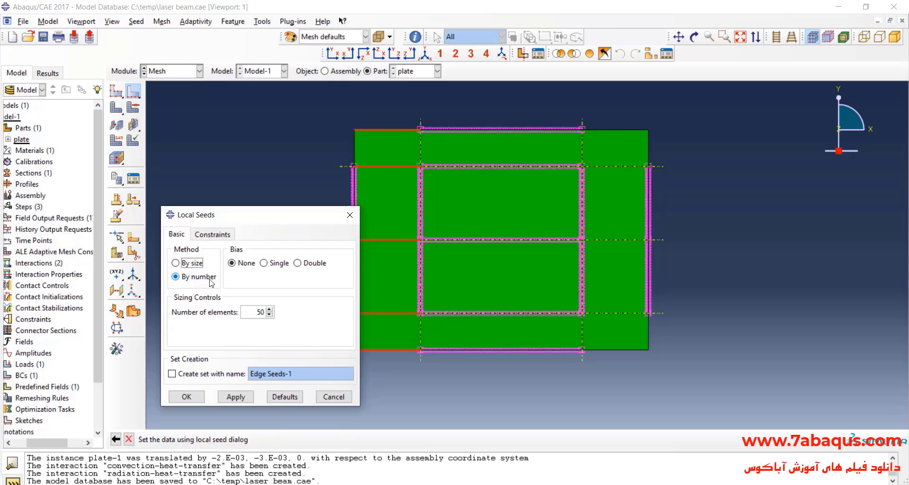
left_click(276, 263)
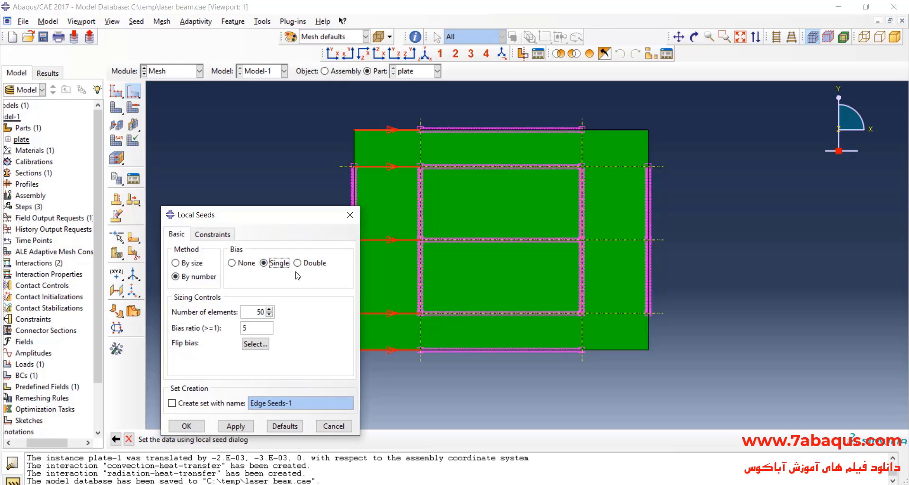
double_click(260, 312)
type("5")
double_click(257, 327)
type("10")
left_click(186, 425)
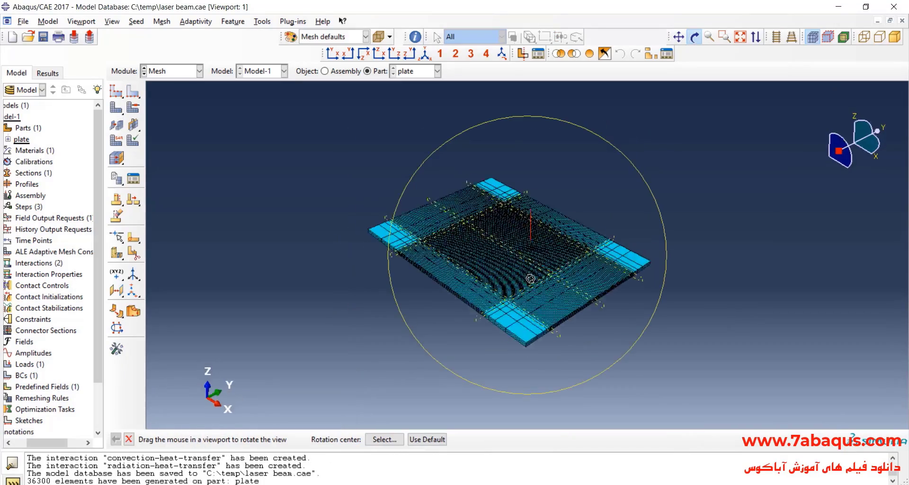
- Inspect the generated plate mesh up close and save the model database
left_click_drag(468, 213, 548, 243)
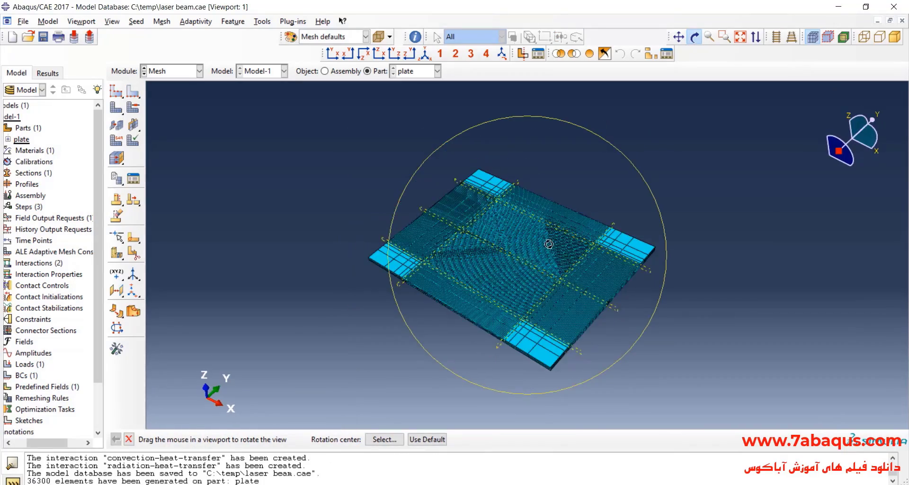
scroll(548, 243, "up", 8)
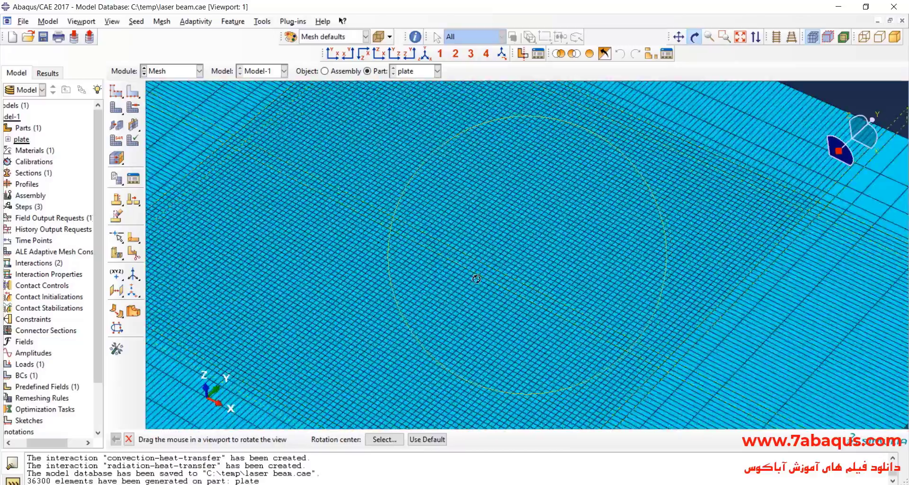
left_click_drag(477, 279, 453, 240)
key("ctrl+s")
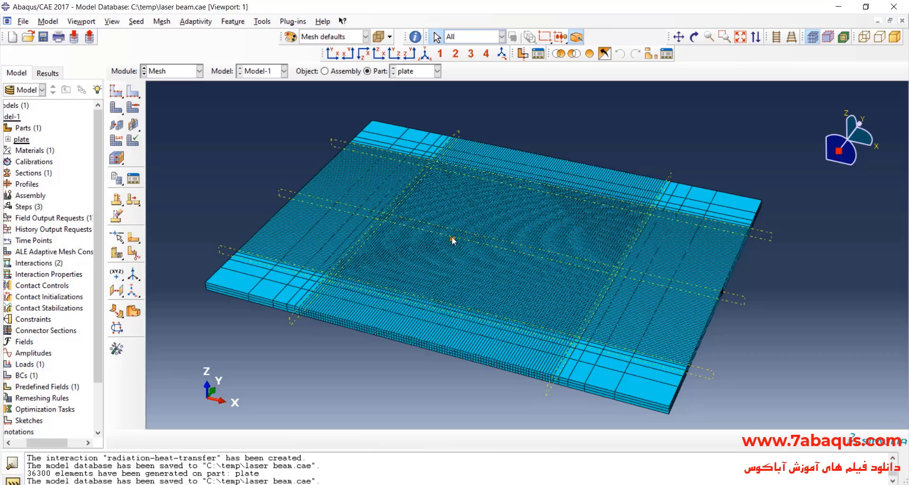
- Open the model attributes of Model-1 and enable the absolute zero temperature and Stefan-Boltzmann constant
left_click(50, 23)
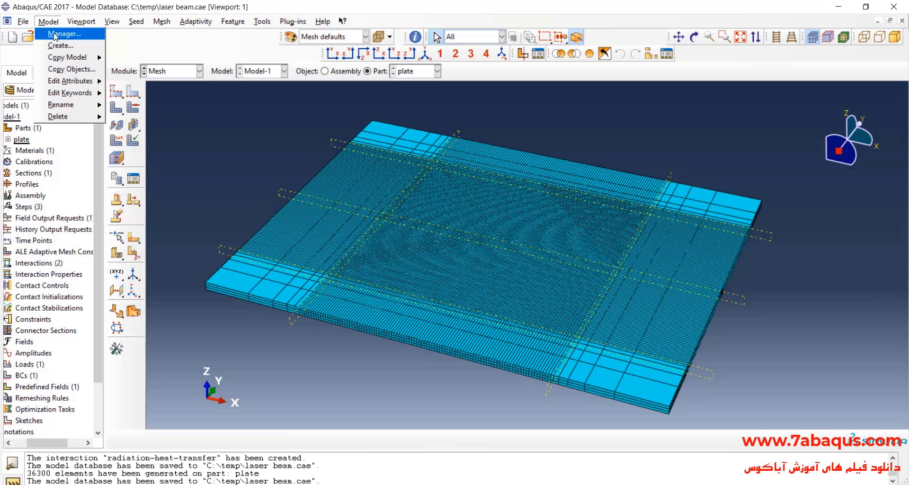
mouse_move(89, 85)
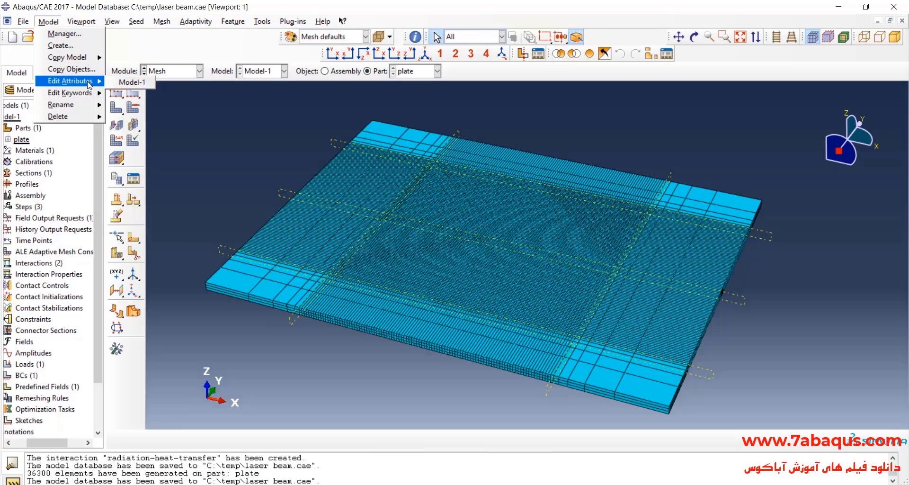
left_click(126, 82)
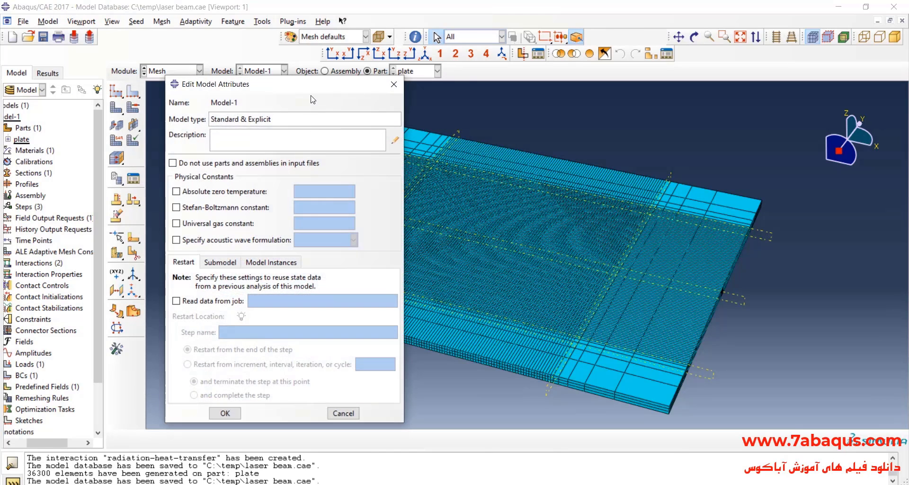
left_click_drag(315, 90, 394, 89)
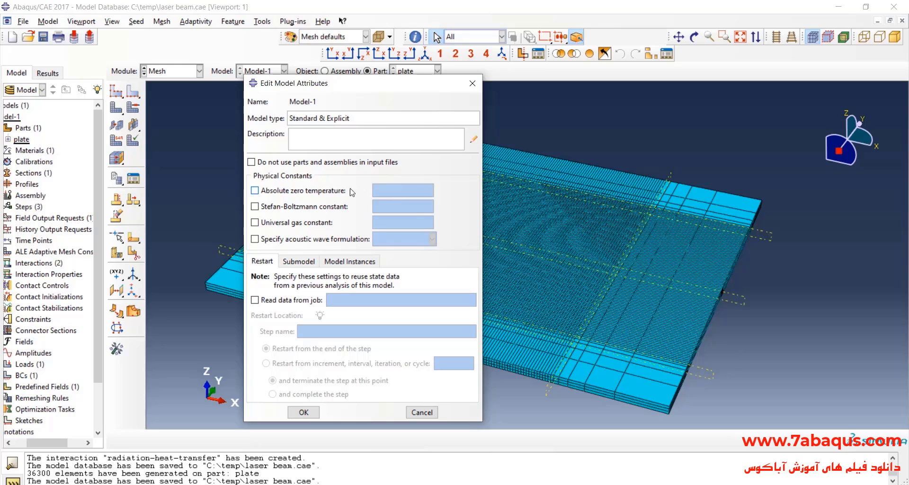
left_click(303, 192)
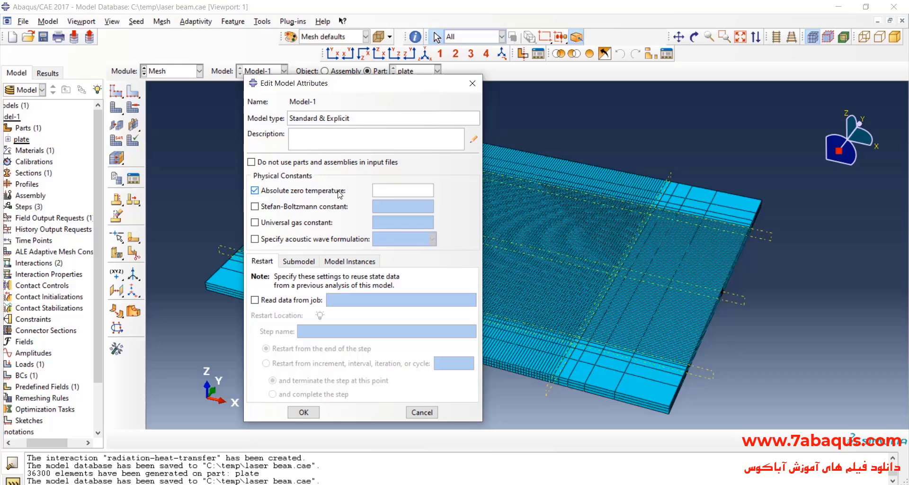
left_click(304, 212)
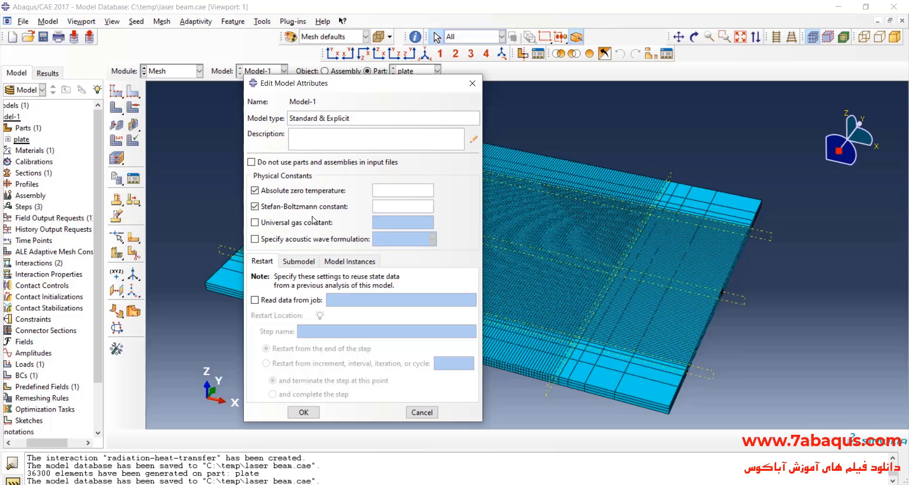
- Set the absolute zero temperature to -273.15 and the Stefan-Boltzmann constant to 5.669E-008
left_click(389, 191)
type("-273.15")
left_click(394, 208)
type("5.669E-008")
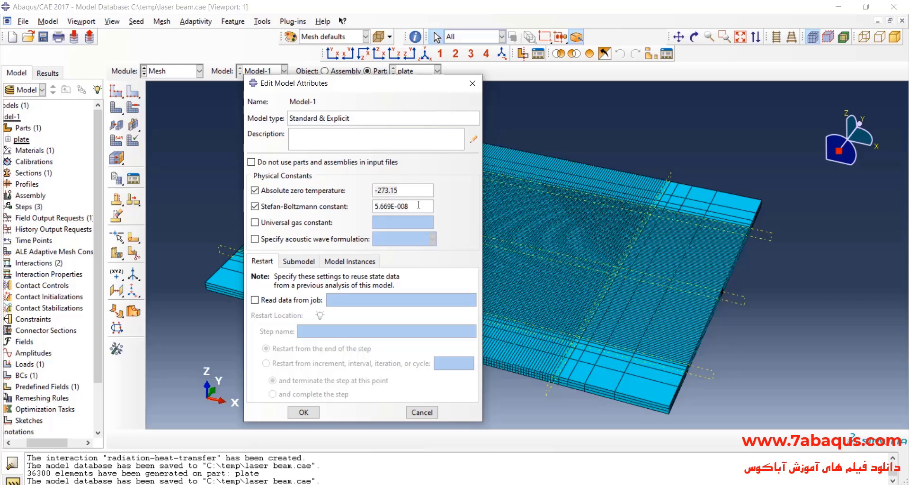
- Apply the edited physical constants to the attributes of Model-1
left_click(306, 413)
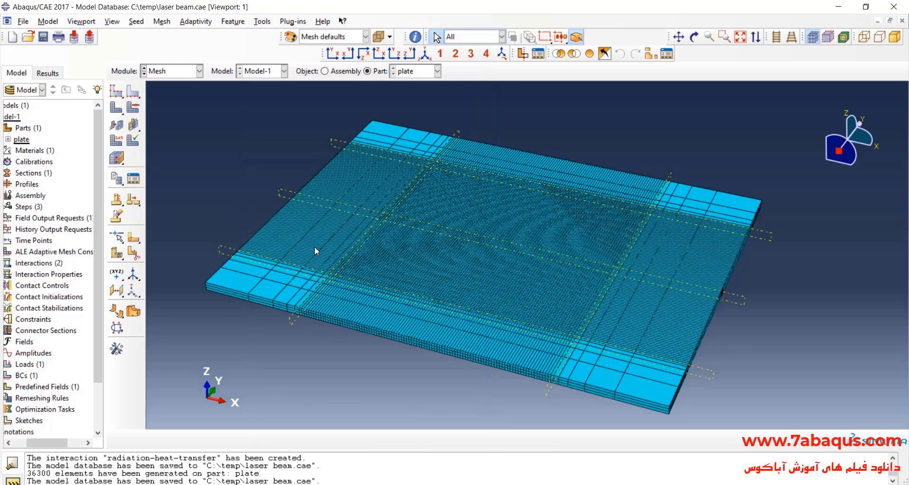
- Switch to 601046.pdf in Adobe Acrobat Reader and go to the Adaptive Heat Source section on page 3
key("alt+Tab")
scroll(289, 230, "down", 9)
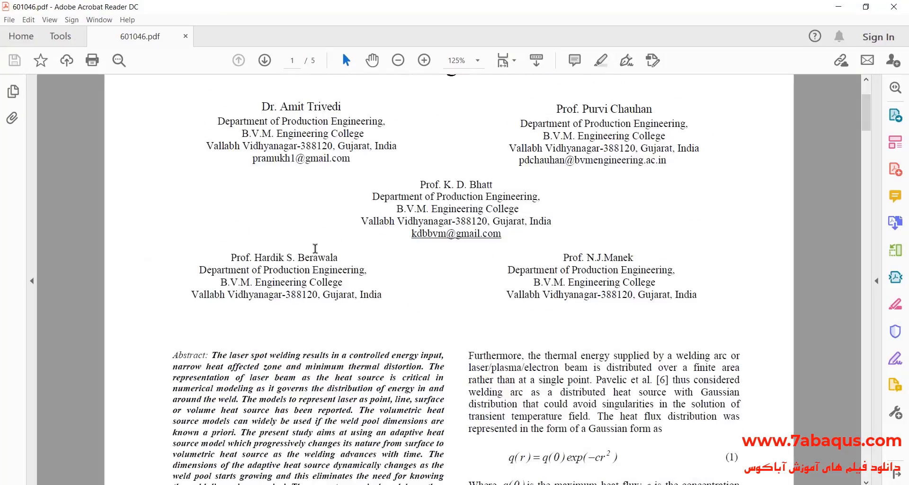
scroll(290, 229, "down", 15)
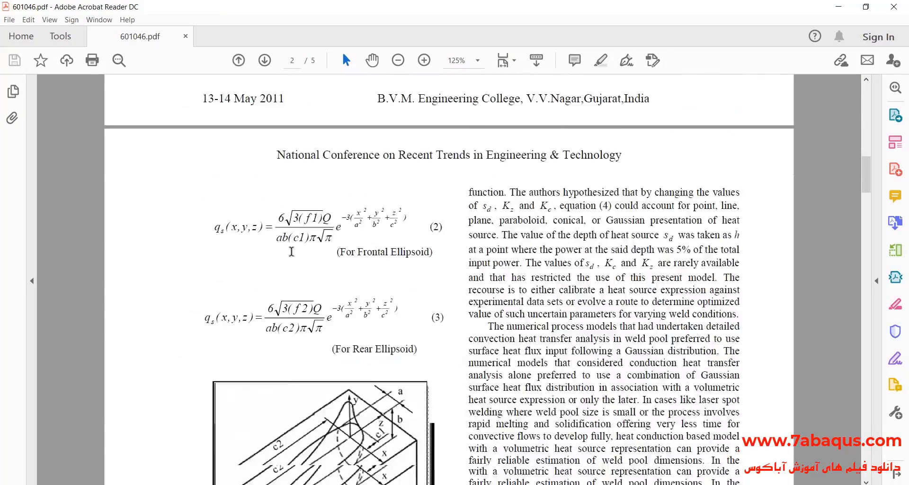
scroll(280, 260, "down", 10)
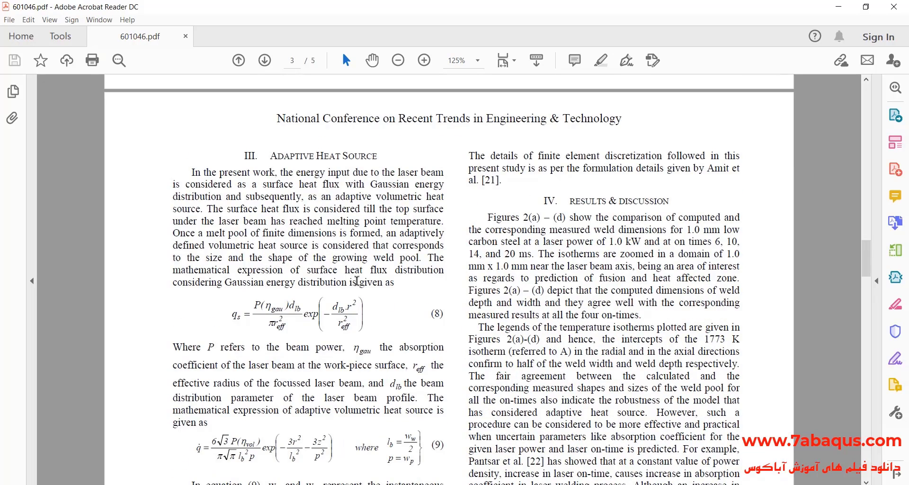
- Read the Gaussian surface heat flux expression in equation (8) and the definitions of its parameters
left_click_drag(307, 270, 380, 273)
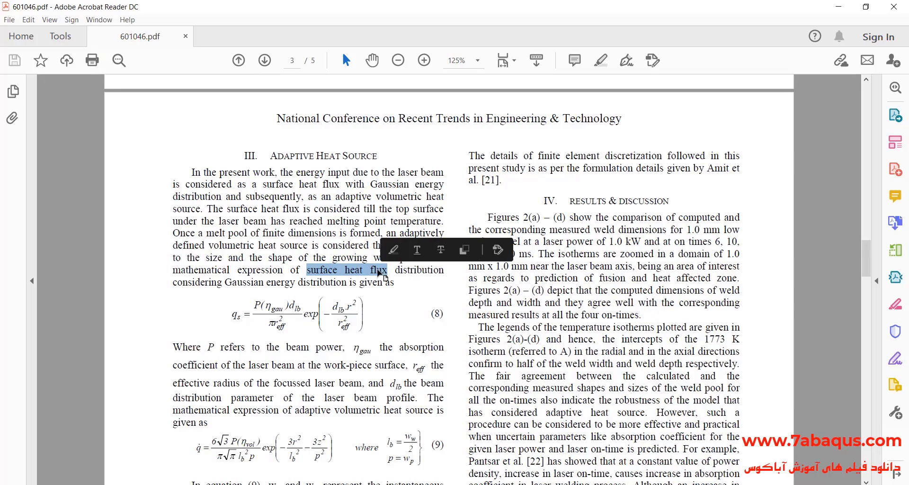
left_click(243, 284)
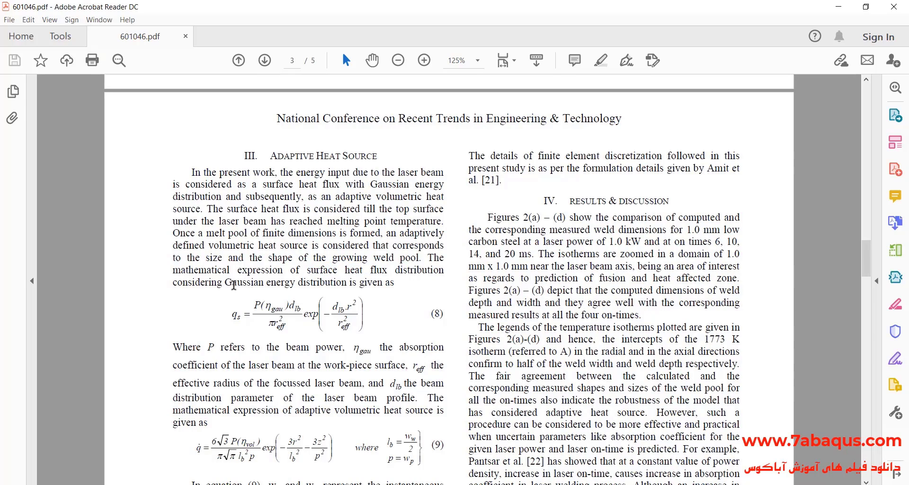
left_click_drag(225, 283, 339, 293)
scroll(263, 286, "down", 1)
left_click(309, 293)
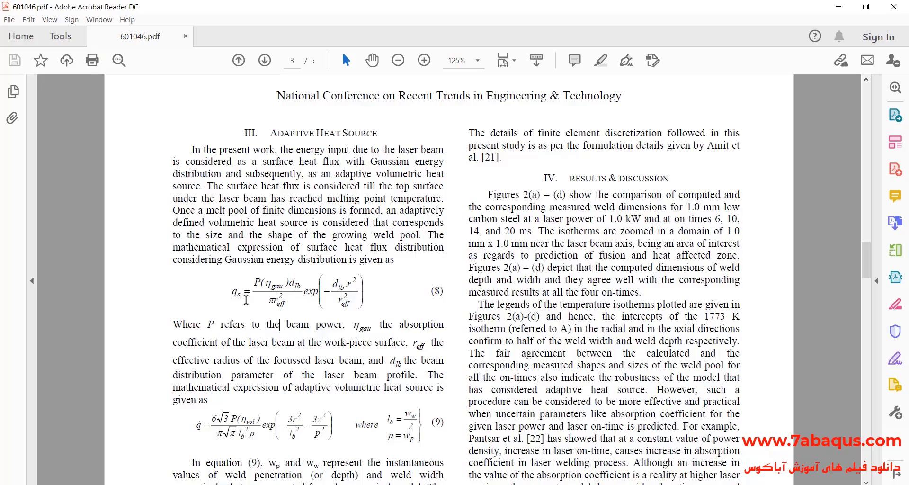
left_click_drag(235, 290, 232, 292)
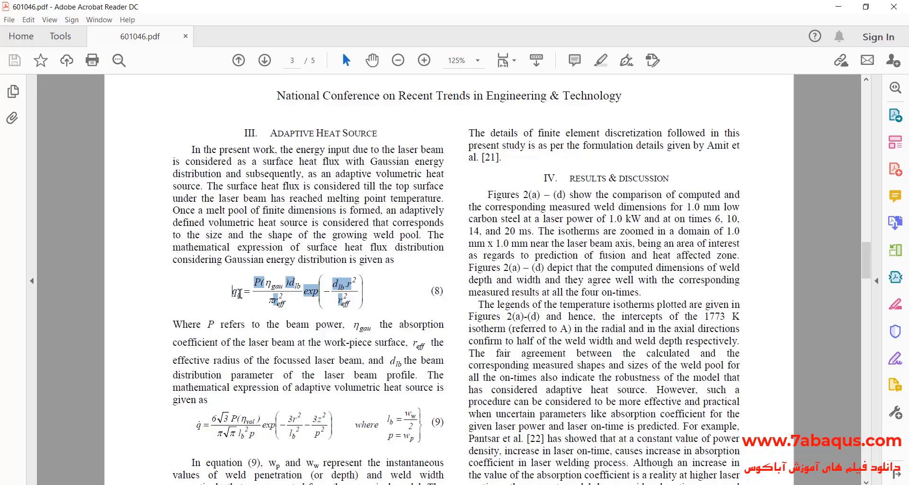
left_click(230, 291)
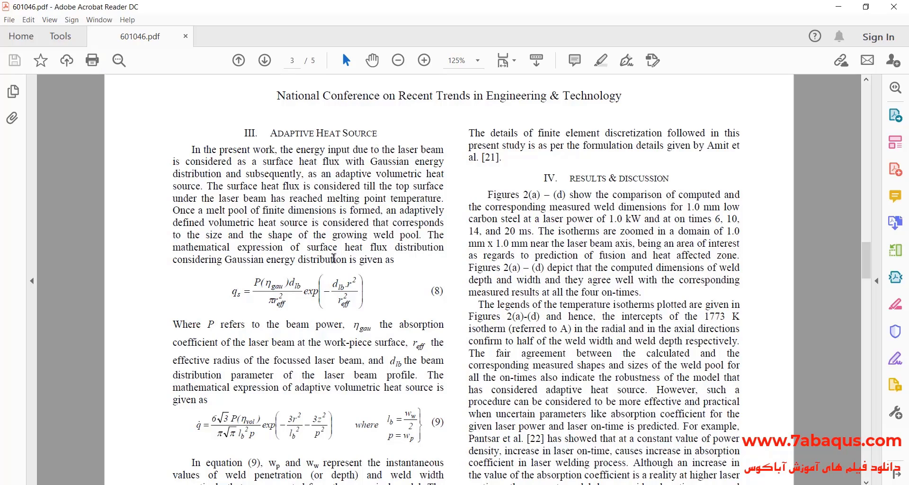
scroll(345, 280, "down", 1)
scroll(338, 304, "up", 1)
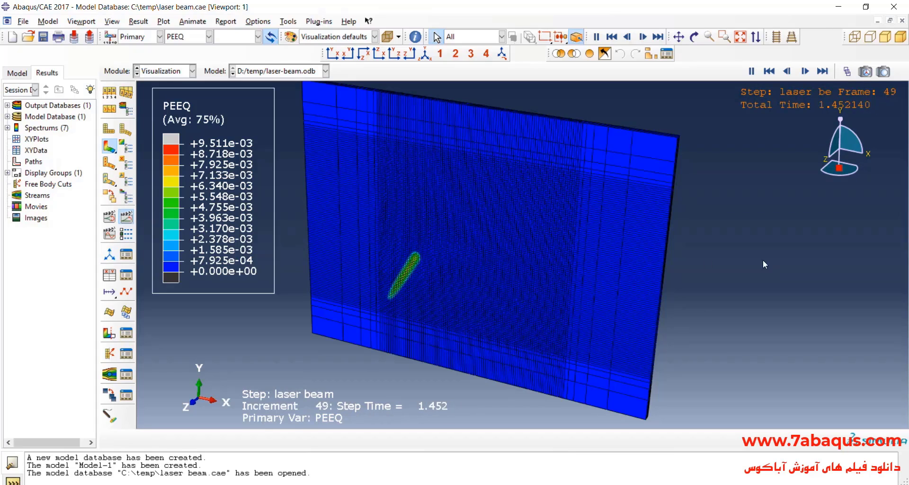
- In the Abaqus results, contour the nodal temperature NT11 on the plate with only feature edges visible, in the XY view
left_click(189, 40)
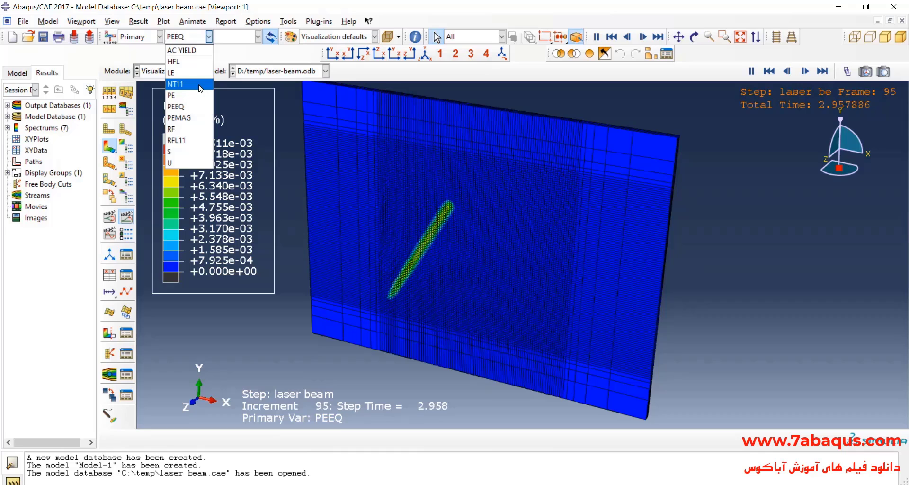
left_click(200, 86)
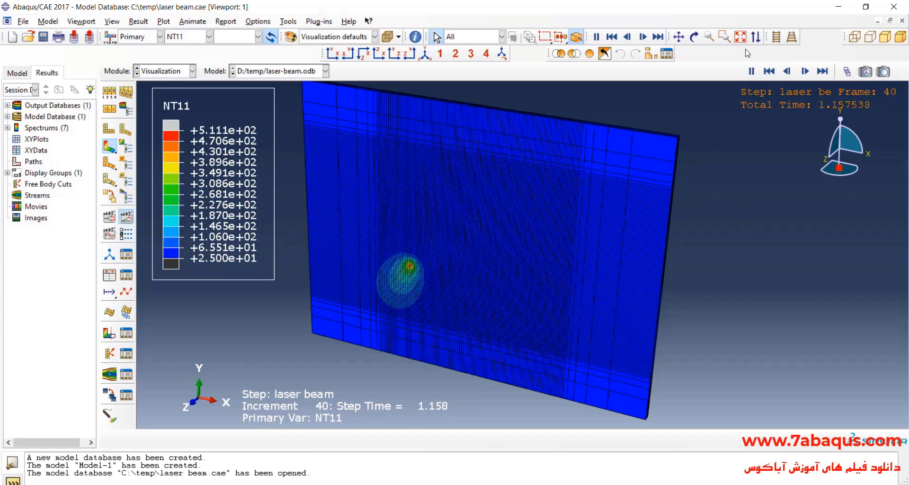
left_click(110, 91)
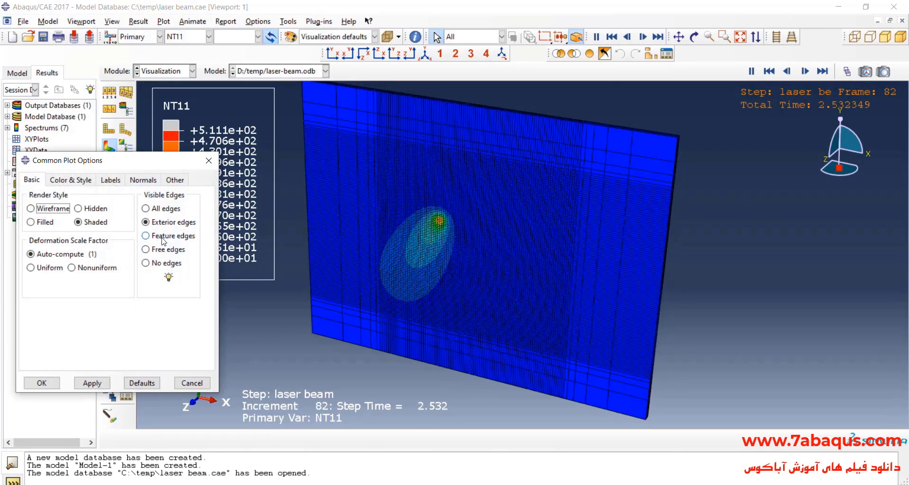
left_click(161, 235)
left_click(92, 383)
left_click(41, 383)
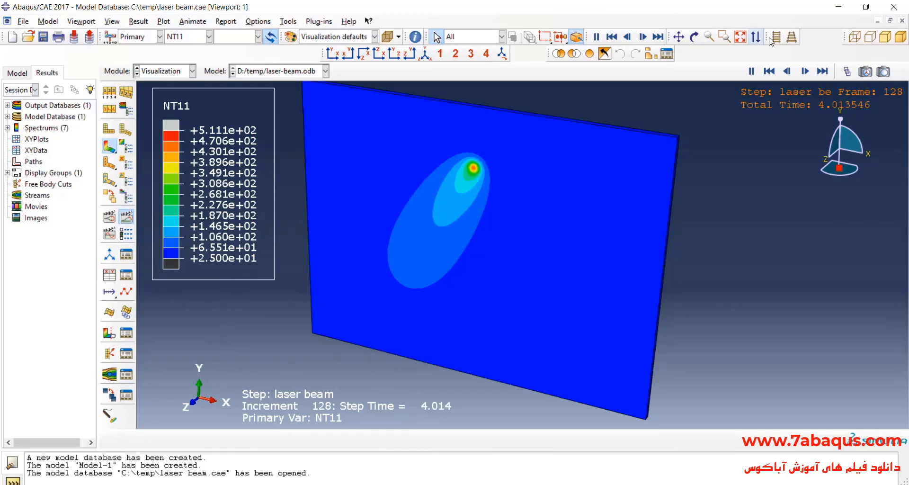
left_click(333, 53)
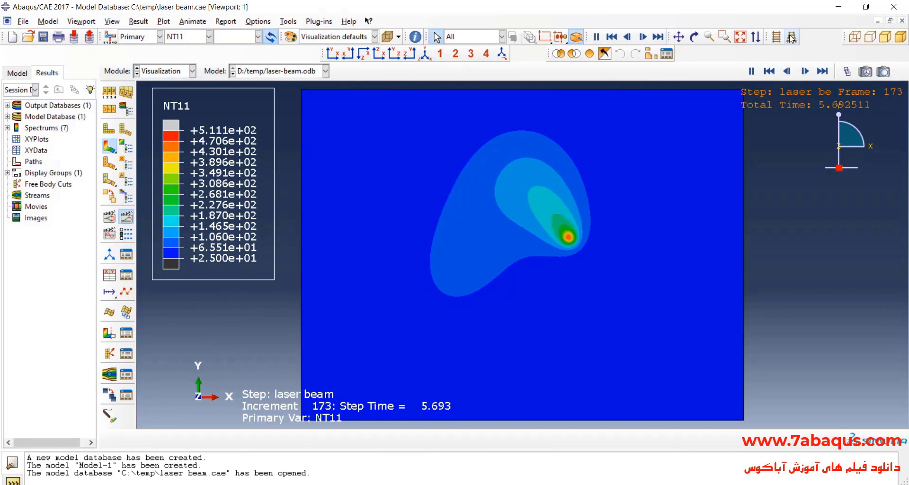
scroll(490, 186, "up", 2)
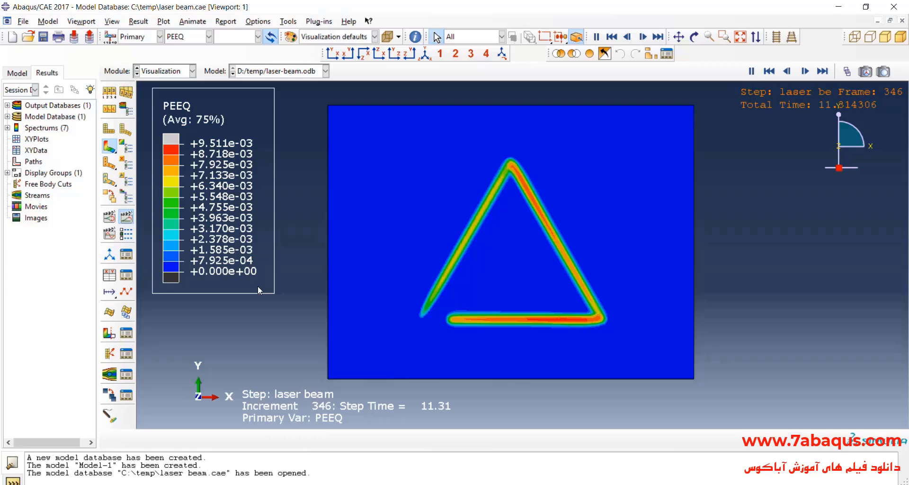
left_click(139, 22)
left_click(150, 33)
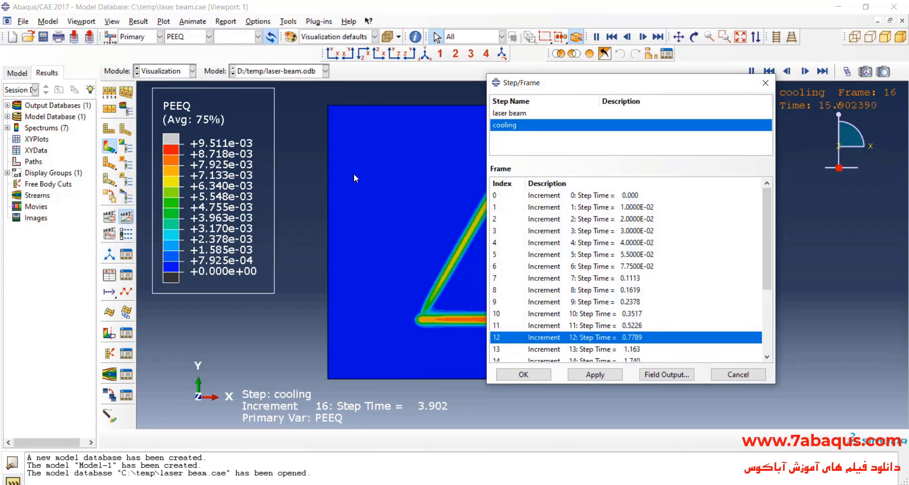
left_click(765, 83)
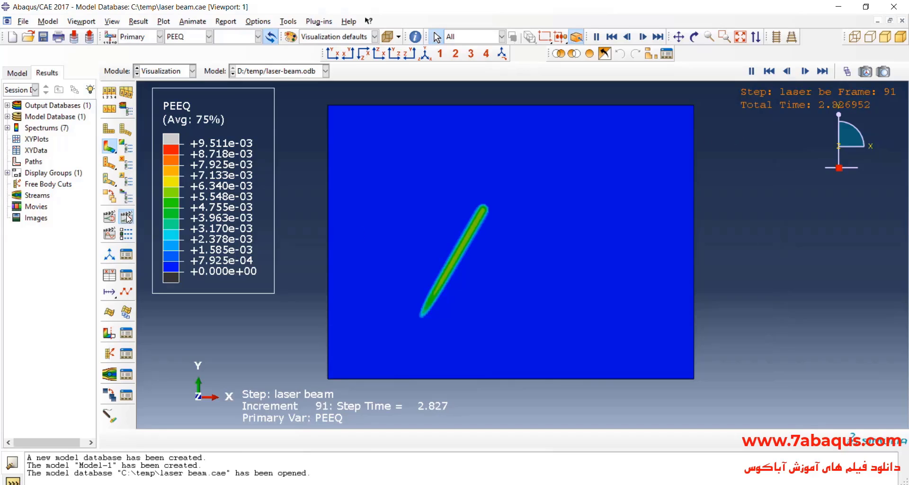
- Use the Frame Selector to follow the PEEQ contours from laser beam frame 0 to cooling frame 23
left_click(847, 72)
left_click_drag(567, 218, 517, 214)
left_click_drag(521, 175, 483, 445)
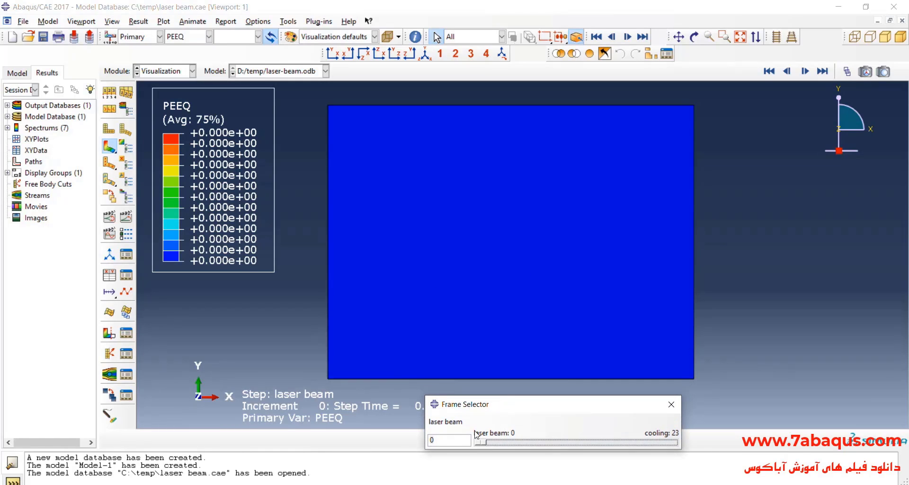
key("Right")
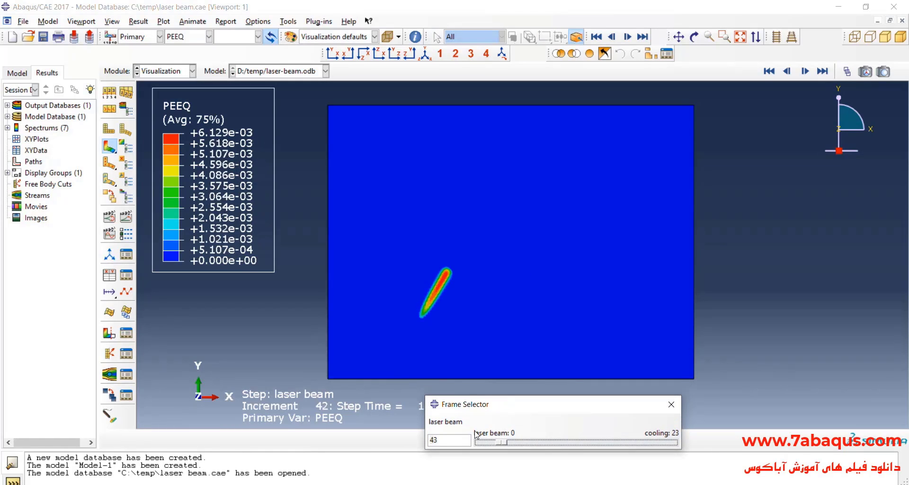
key("Right")
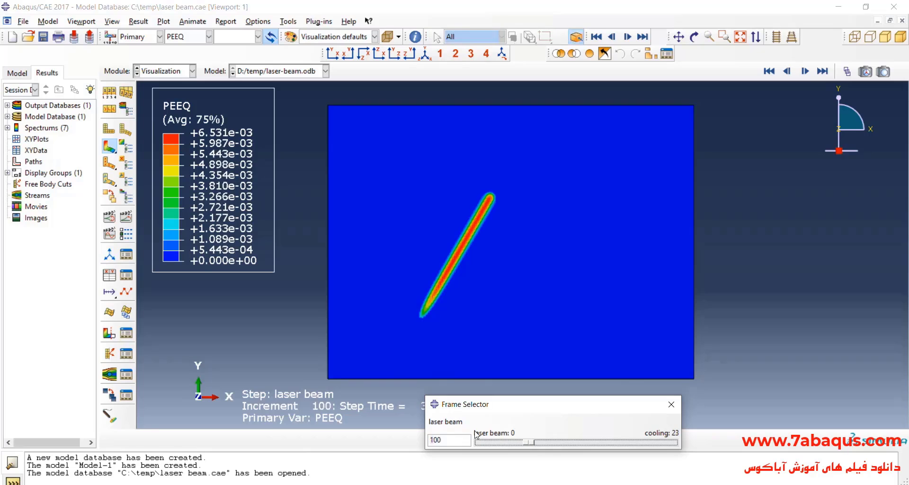
key("Right")
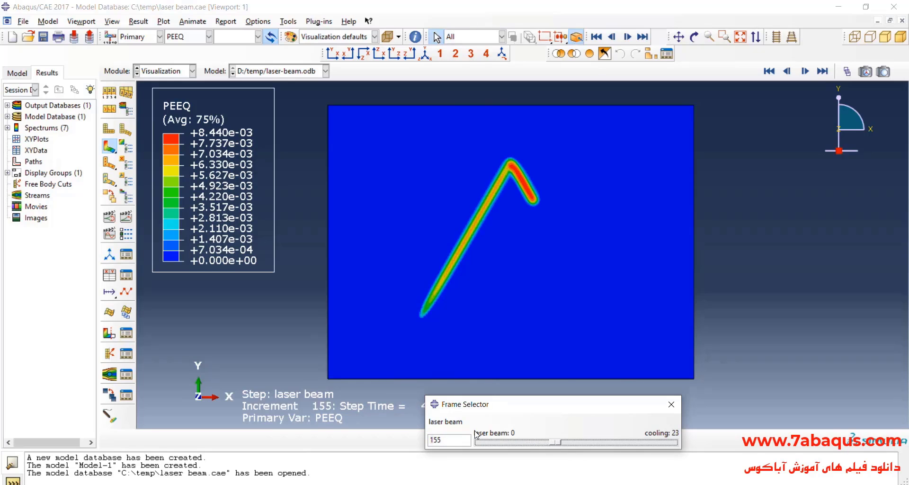
key("Right")
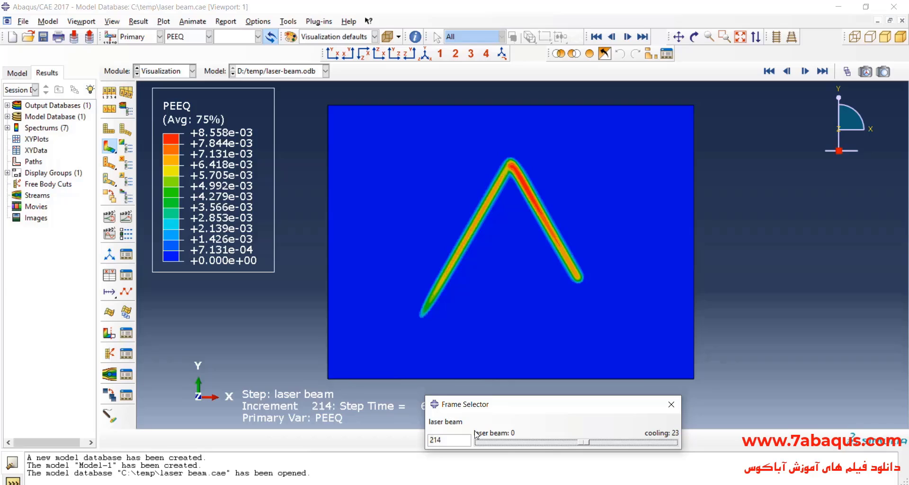
key("Right")
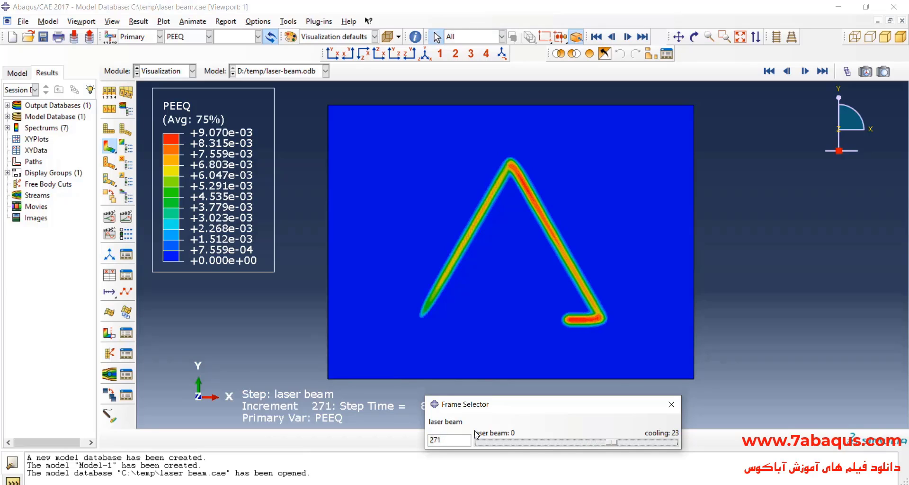
key("Right")
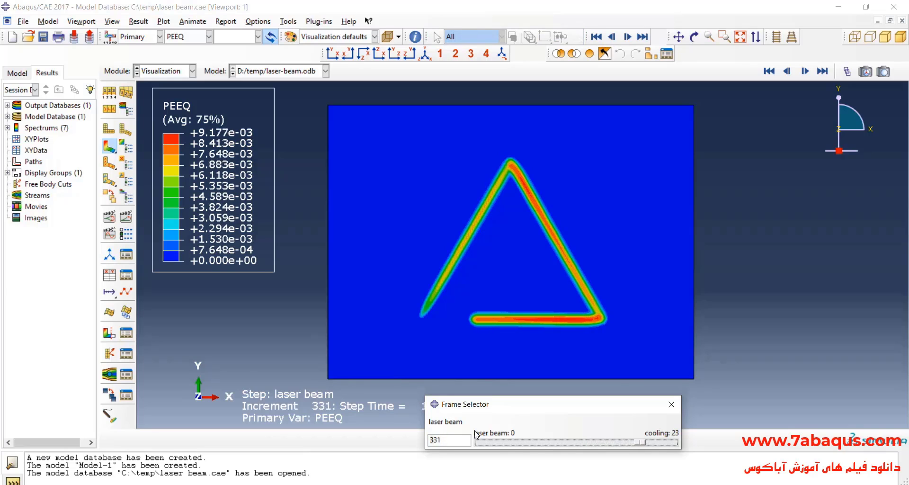
key("Right")
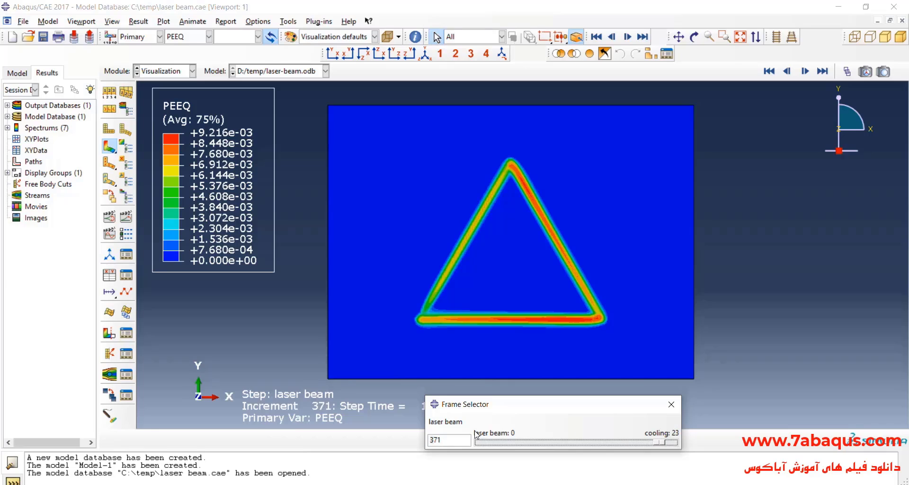
key("Right")
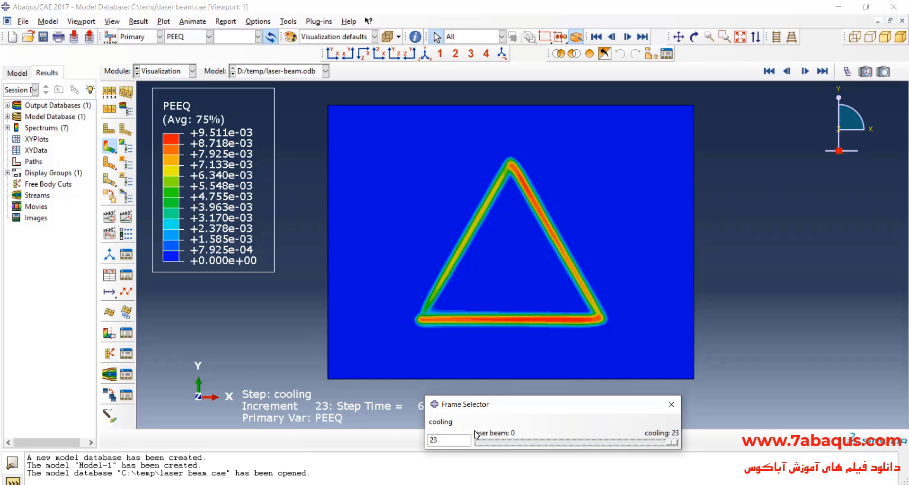
left_click(671, 404)
- Switch the contour plot to Mises stress S and return the Frame Selector to the start of the laser beam step
left_click(208, 37)
left_click(185, 161)
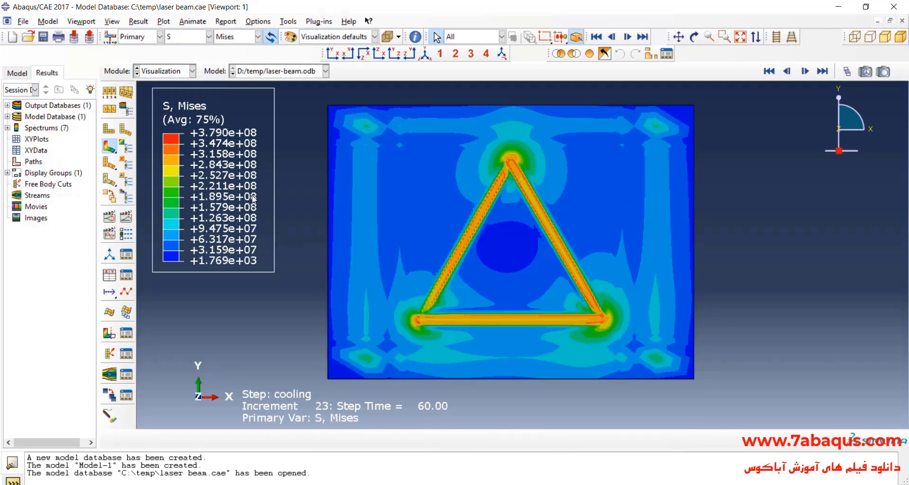
left_click(846, 72)
left_click_drag(667, 443, 481, 444)
- Advance the Frame Selector through the laser beam step to frame 193, following the Mises stress contours along the beam path
key("Right")
key("Right")
key("Right")
key("Right")
key("Right")
key("Right")
key("Right")
key("Right")
key("Right")
key("Right")
key("Right")
key("Right")
key("Right")
key("Right")
key("Right")
key("Right")
key("Right")
key("Right")
key("Right")
key("Right")
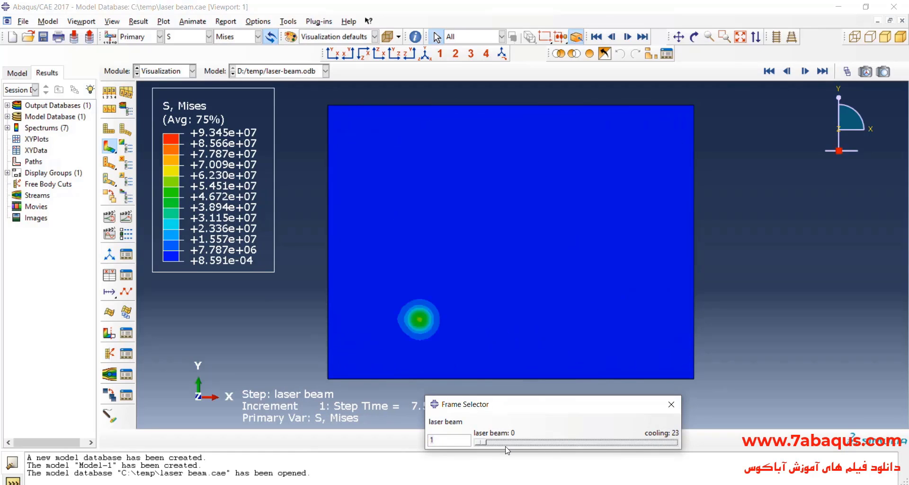
key("Right")
key("Right")
key("Right")
key("Right")
key("Right")
key("Right")
key("Right")
key("Right")
key("Right")
key("Right")
key("Right")
key("Right")
key("Right")
key("Right")
key("Right")
key("Right")
key("Right")
key("Right")
key("Right")
key("Right")
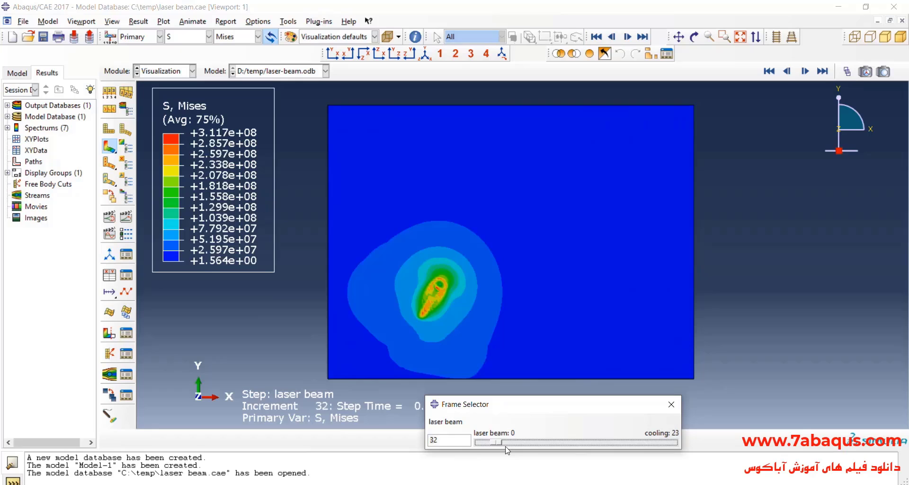
key("Right")
key("Right")
key("Right")
key("Right")
key("Right")
key("Right")
key("Right")
key("Right")
key("Right")
key("Right")
key("Right")
key("Right")
key("Right")
key("Right")
key("Right")
key("Right")
key("Right")
key("Right")
key("Right")
key("Right")
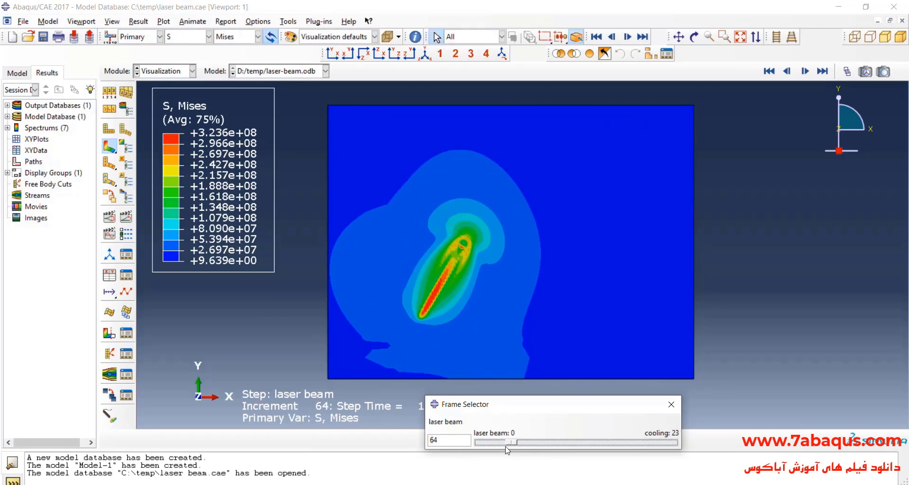
key("Right")
key("Right")
key("Right")
key("Right")
key("Right")
key("Right")
key("Right")
key("Right")
key("Right")
key("Right")
key("Right")
key("Right")
key("Right")
key("Right")
key("Right")
key("Right")
key("Right")
key("Right")
key("Right")
key("Right")
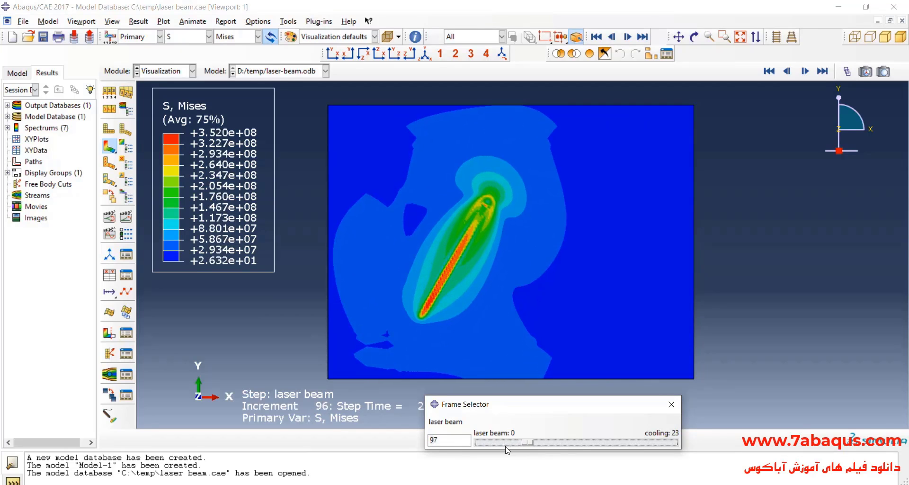
key("Right")
key("Right")
key("Right")
key("Right")
key("Right")
key("Right")
key("Right")
key("Right")
key("Right")
key("Right")
key("Right")
key("Right")
key("Right")
key("Right")
key("Right")
key("Right")
key("Right")
key("Right")
key("Right")
key("Right")
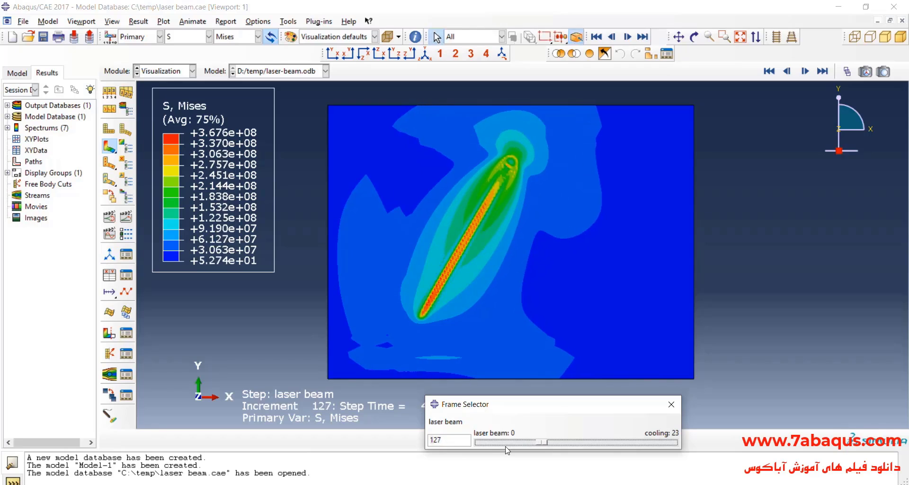
key("Right")
key("Right")
key("Right")
key("Right")
key("Right")
key("Right")
key("Right")
key("Right")
key("Right")
key("Right")
key("Right")
key("Right")
key("Right")
key("Right")
key("Right")
key("Right")
key("Right")
key("Right")
key("Right")
key("Right")
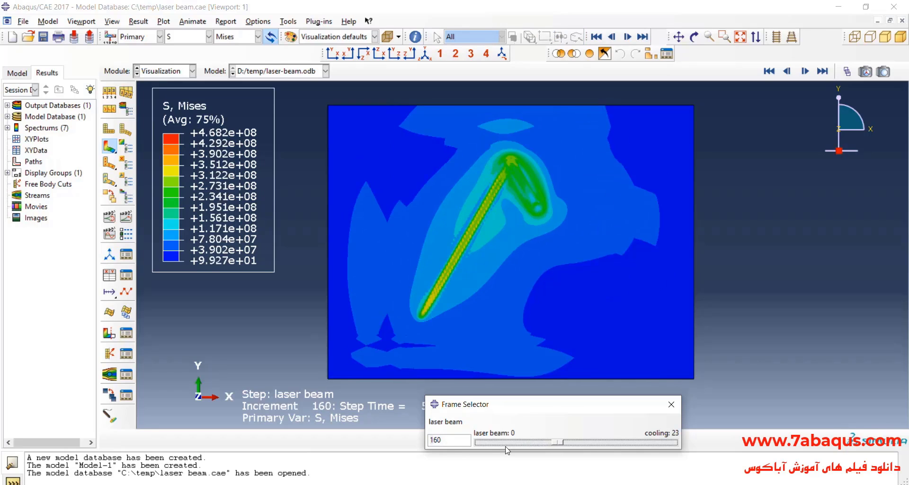
key("Right")
key("Right")
key("Right")
key("Right")
key("Right")
key("Right")
key("Right")
key("Right")
key("Right")
key("Right")
key("Right")
key("Right")
key("Right")
key("Right")
key("Right")
key("Right")
key("Right")
key("Right")
key("Right")
key("Right")
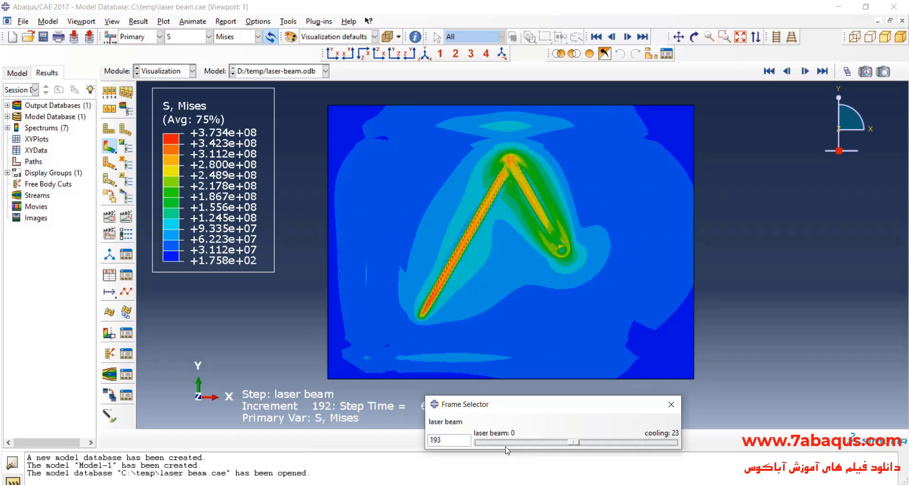
- Advance the Frame Selector through the laser beam step to frame 226, following the Mises stress along the second leg of the beam path
key("Right")
key("Right")
key("Right")
key("Right")
key("Right")
key("Right")
key("Right")
key("Right")
key("Right")
key("Right")
key("Right")
key("Right")
key("Right")
key("Right")
key("Right")
key("Right")
key("Right")
key("Right")
key("Right")
key("Right")
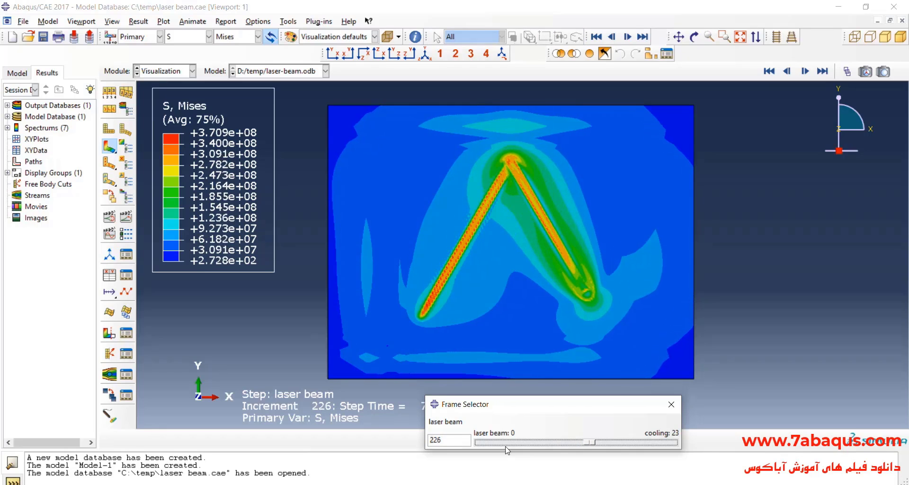